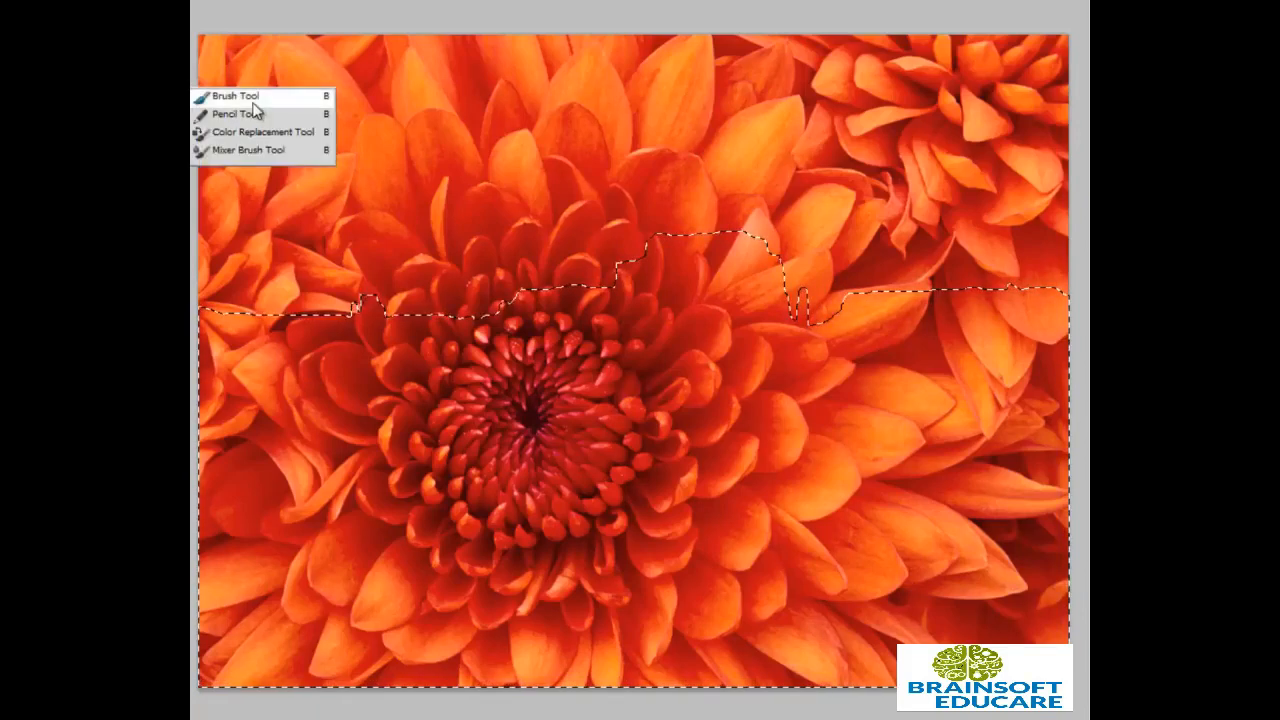
# Activate the Brush tool and choose the textured 60 px brush tip
pyautogui.click(240, 113)
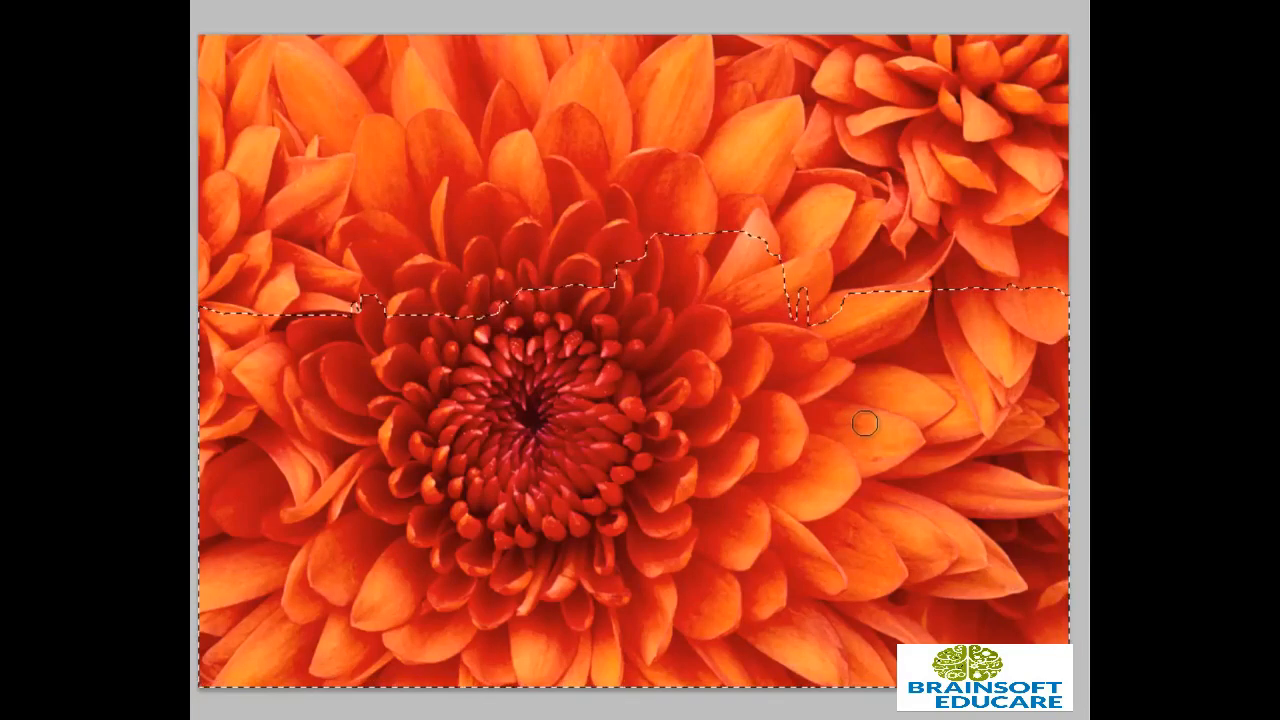
pyautogui.rightClick(579, 374)
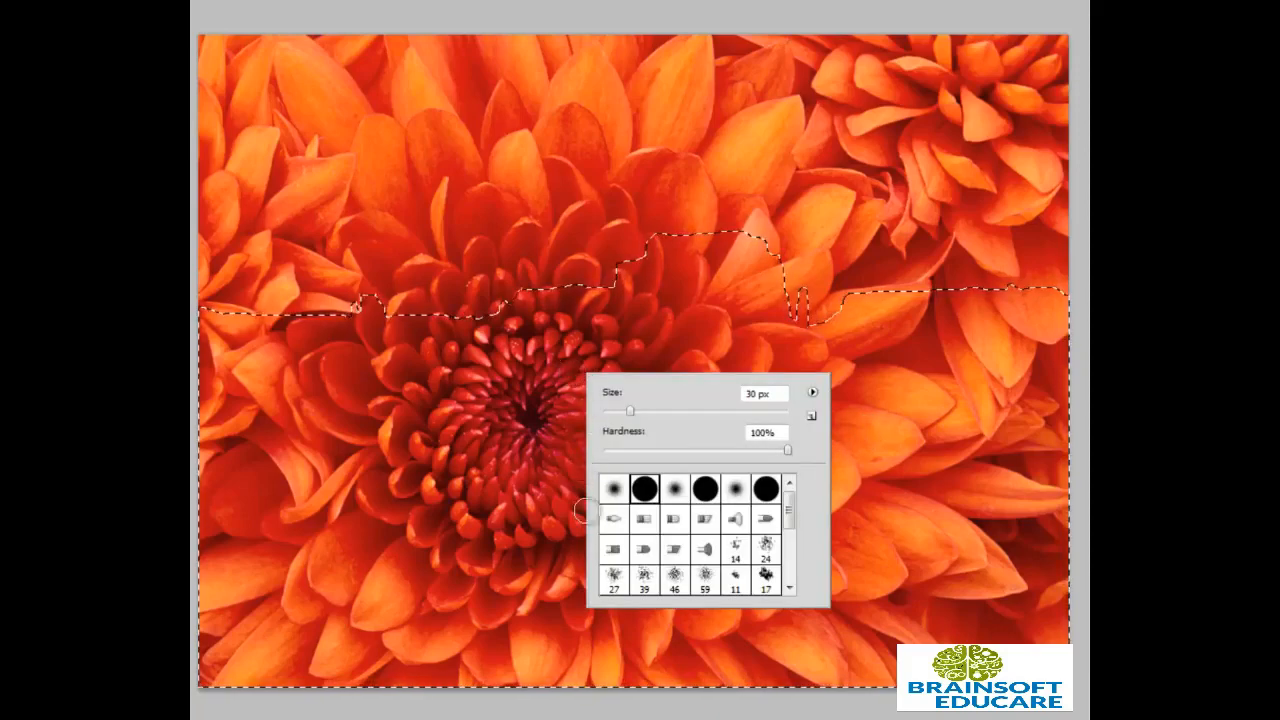
pyautogui.scroll(-3, 748, 572)
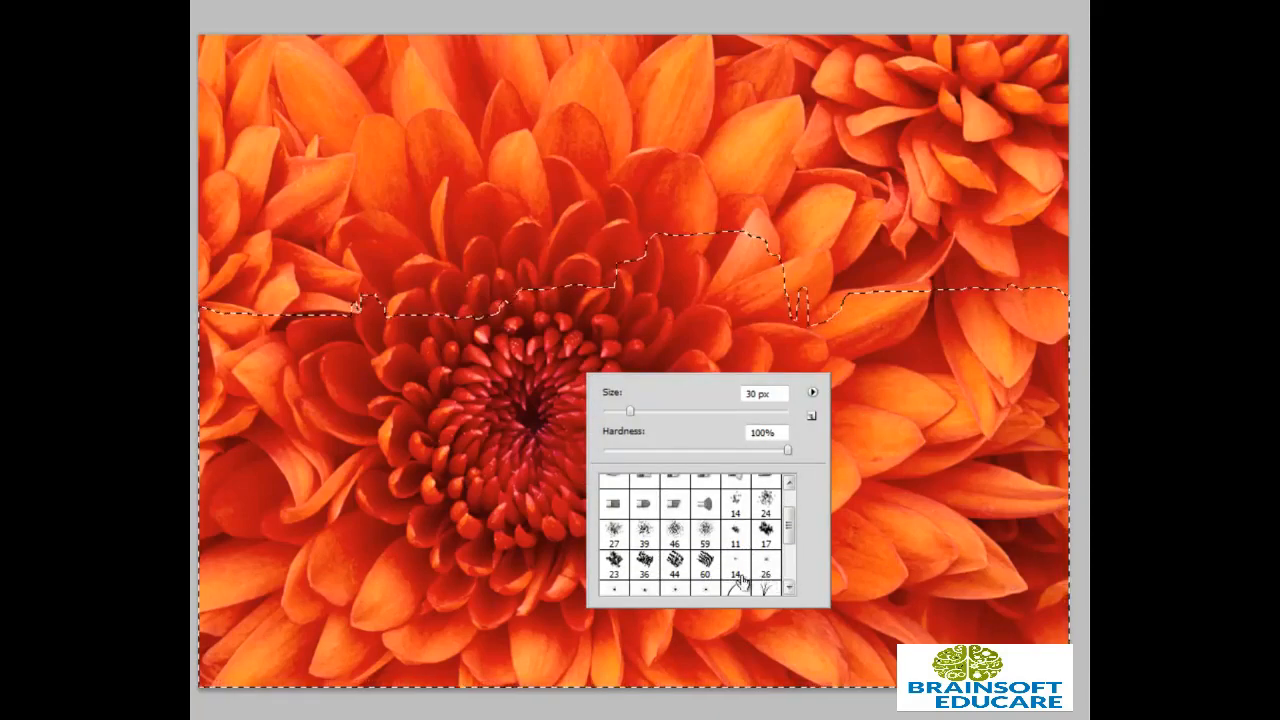
pyautogui.scroll(2, 645, 585)
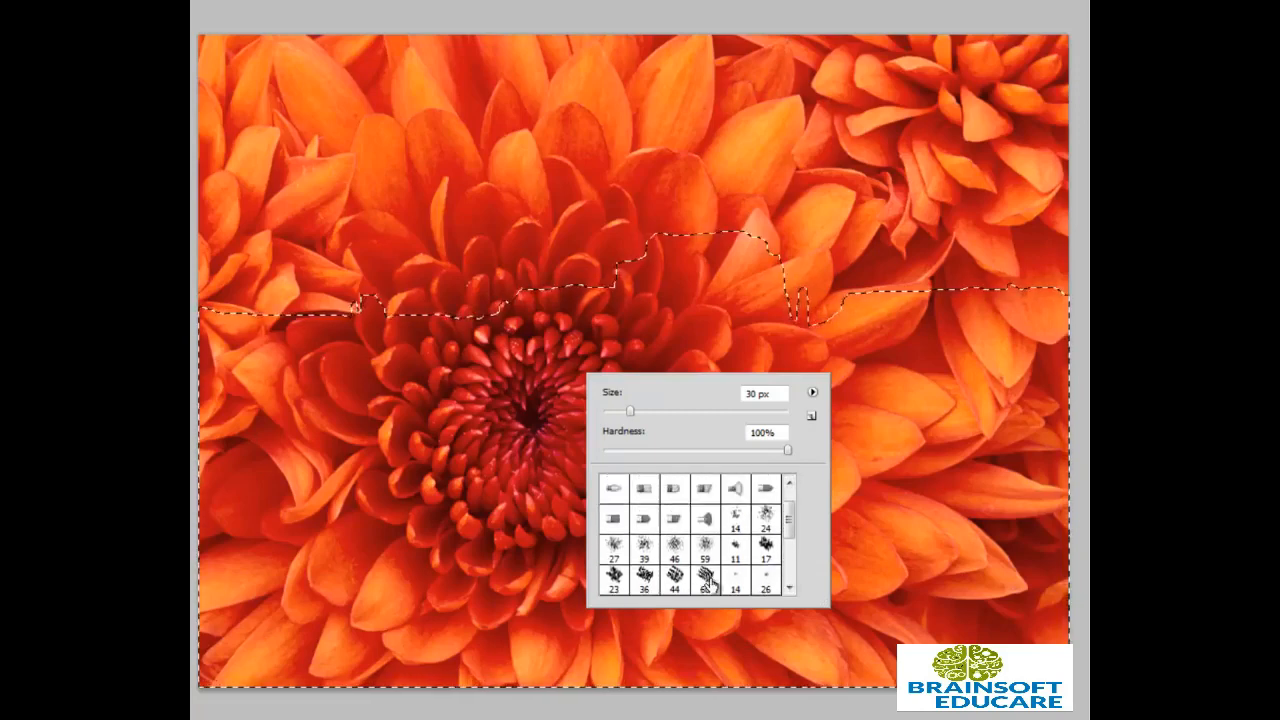
pyautogui.doubleClick(707, 578)
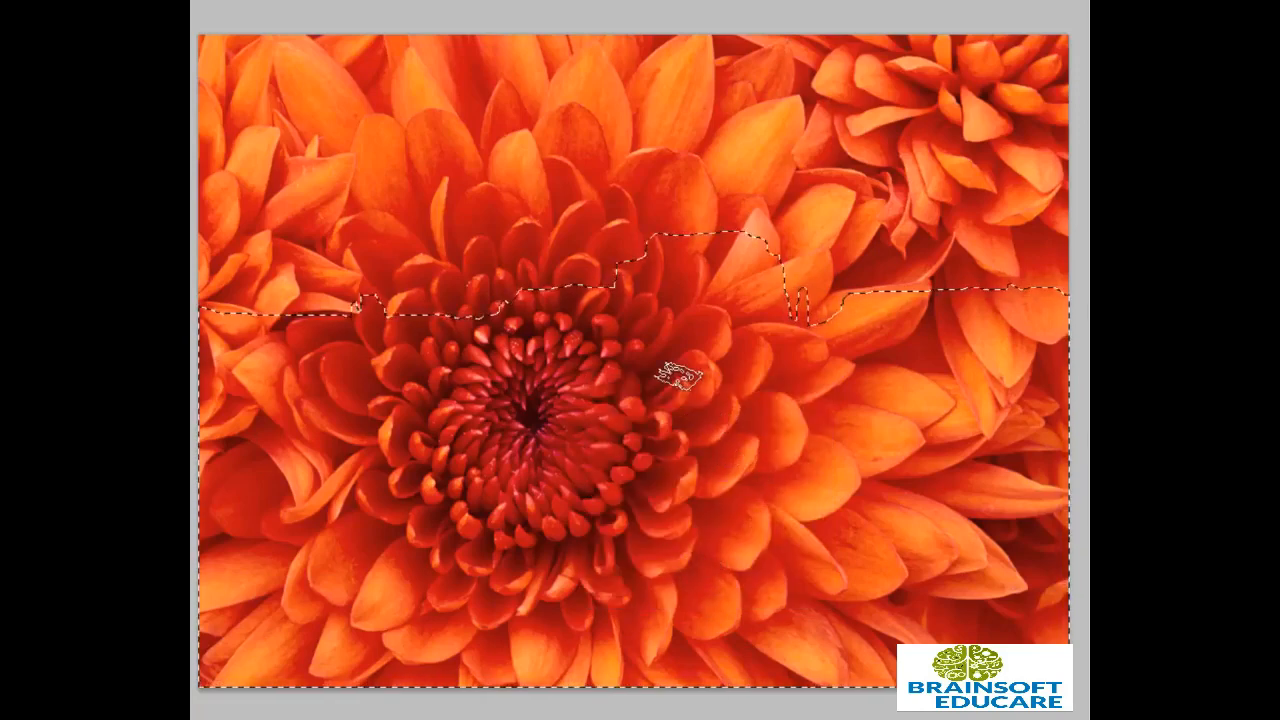
# Paint blue strokes over the flower inside the selection, covering its centre, its upper boundary and the lower-right area
pyautogui.click(686, 340)
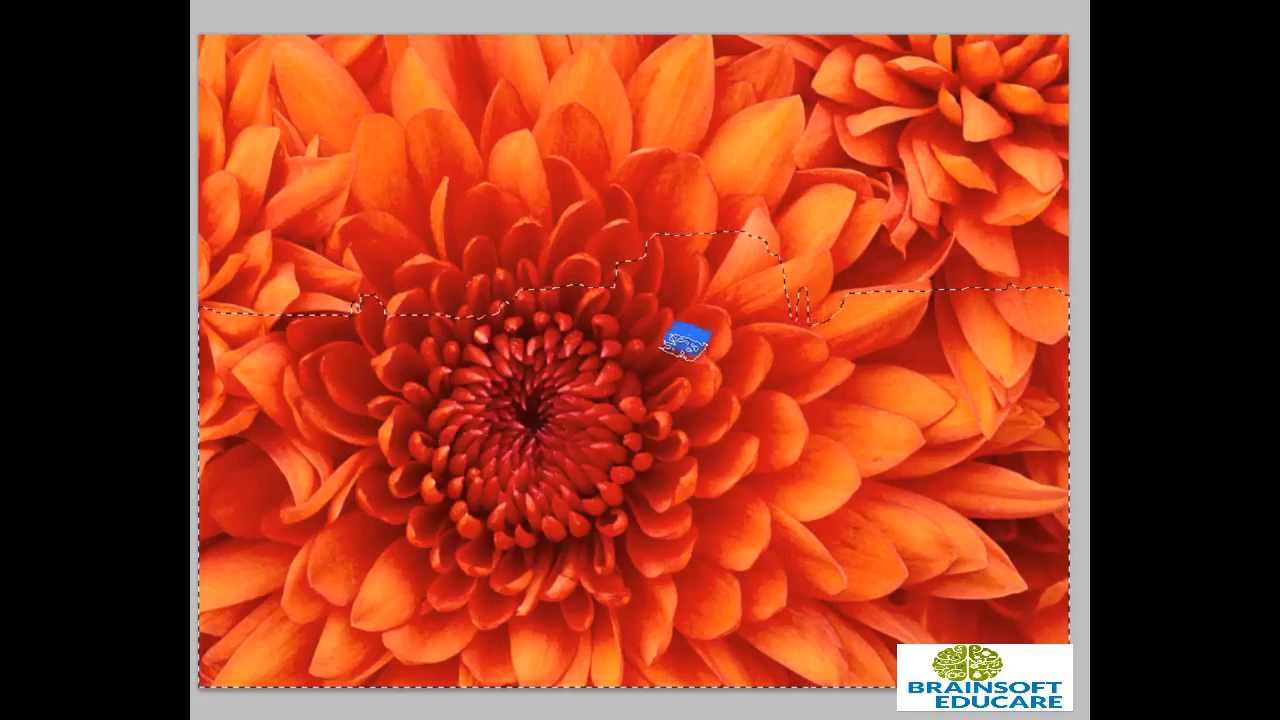
pyautogui.moveTo(686, 340)
pyautogui.mouseDown()
pyautogui.moveTo(665, 380)
pyautogui.moveTo(629, 388)
pyautogui.moveTo(497, 380)
pyautogui.mouseUp()
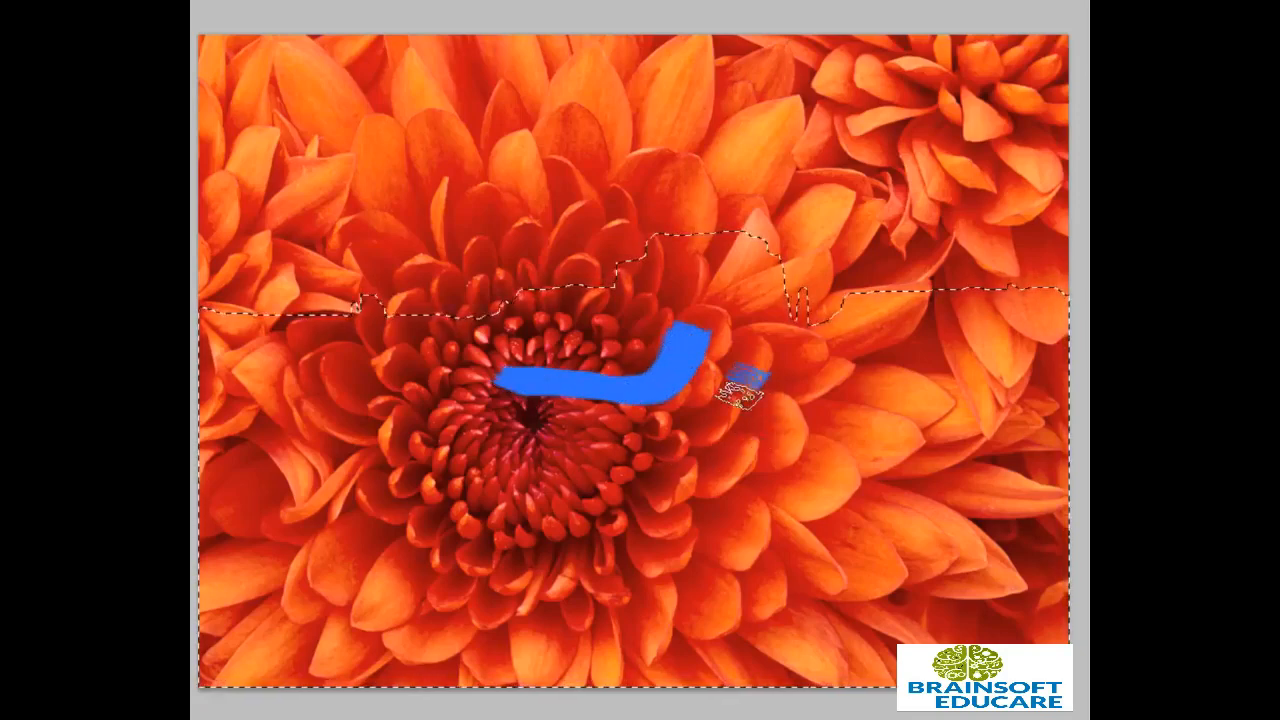
pyautogui.moveTo(742, 380)
pyautogui.mouseDown()
pyautogui.moveTo(621, 454)
pyautogui.moveTo(385, 440)
pyautogui.mouseUp()
pyautogui.moveTo(390, 365)
pyautogui.mouseDown()
pyautogui.moveTo(454, 531)
pyautogui.moveTo(500, 548)
pyautogui.mouseUp()
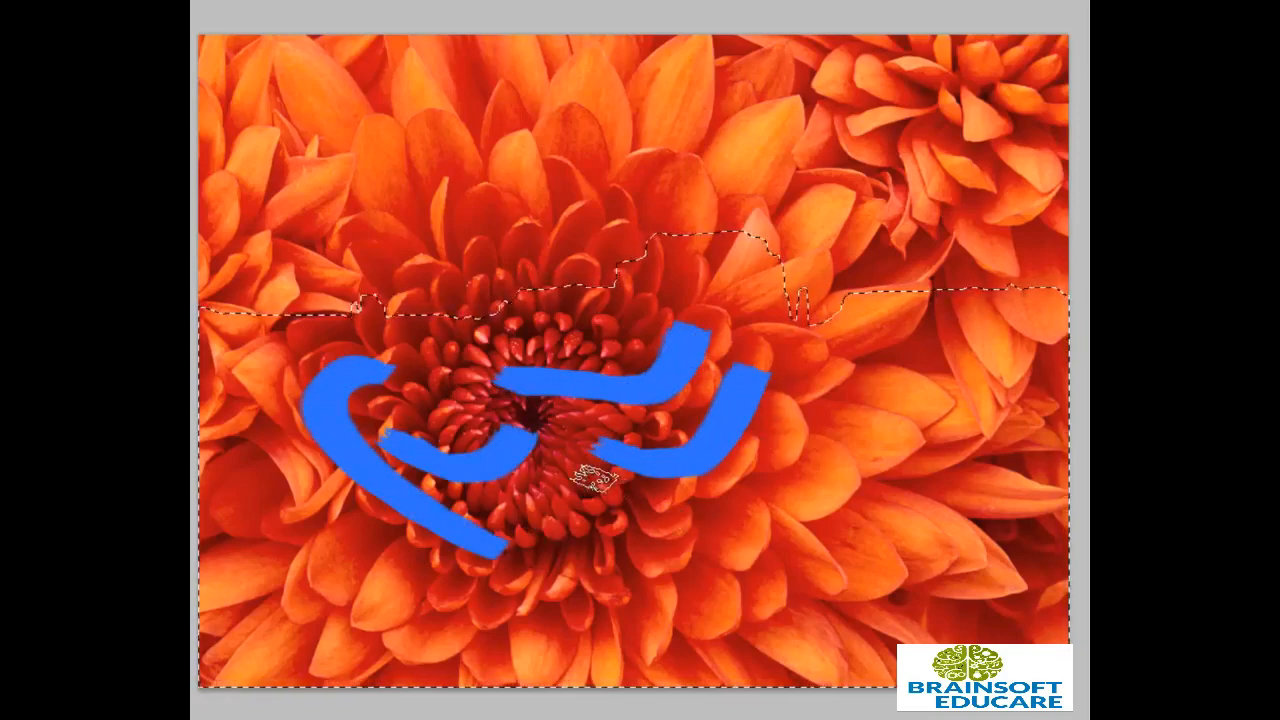
pyautogui.moveTo(595, 480); pyautogui.dragTo(570, 570)
pyautogui.moveTo(885, 395); pyautogui.dragTo(915, 502)
pyautogui.moveTo(940, 390); pyautogui.dragTo(935, 565)
pyautogui.moveTo(778, 470)
pyautogui.mouseDown()
pyautogui.moveTo(805, 565)
pyautogui.moveTo(745, 640)
pyautogui.mouseUp()
pyautogui.moveTo(630, 585); pyautogui.dragTo(660, 630)
pyautogui.moveTo(680, 650); pyautogui.dragTo(510, 668)
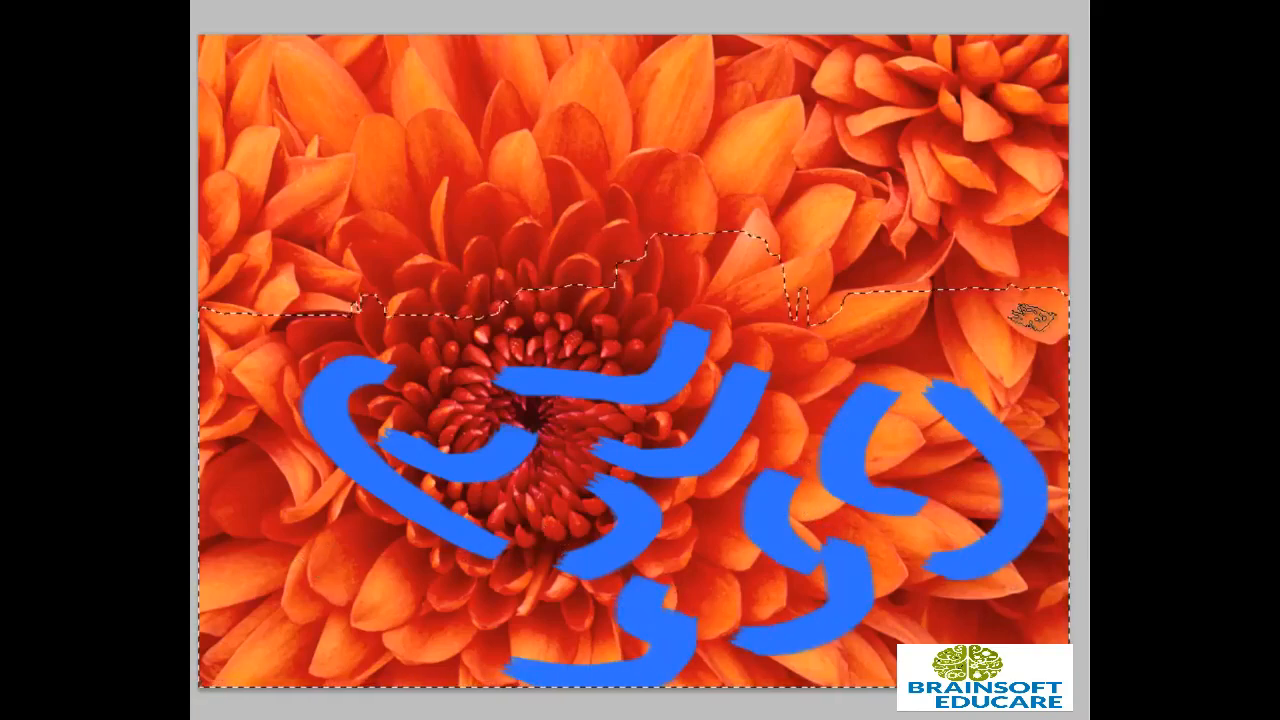
pyautogui.moveTo(995, 352)
pyautogui.mouseDown()
pyautogui.moveTo(811, 473)
pyautogui.moveTo(736, 439)
pyautogui.moveTo(876, 445)
pyautogui.moveTo(858, 459)
pyautogui.moveTo(977, 495)
pyautogui.moveTo(964, 482)
pyautogui.moveTo(585, 495)
pyautogui.moveTo(430, 441)
pyautogui.moveTo(572, 419)
pyautogui.moveTo(900, 403)
pyautogui.moveTo(745, 454)
pyautogui.moveTo(644, 457)
pyautogui.moveTo(407, 414)
pyautogui.moveTo(430, 369)
pyautogui.moveTo(616, 377)
pyautogui.moveTo(545, 400)
pyautogui.moveTo(488, 467)
pyautogui.moveTo(506, 456)
pyautogui.moveTo(441, 471)
pyautogui.moveTo(480, 473)
pyautogui.moveTo(355, 468)
pyautogui.moveTo(418, 535)
pyautogui.moveTo(335, 495)
pyautogui.moveTo(421, 529)
pyautogui.moveTo(793, 578)
pyautogui.moveTo(556, 552)
pyautogui.moveTo(385, 589)
pyautogui.moveTo(742, 638)
pyautogui.moveTo(644, 651)
pyautogui.moveTo(514, 657)
pyautogui.moveTo(945, 567)
pyautogui.moveTo(923, 544)
pyautogui.moveTo(988, 503)
pyautogui.moveTo(937, 511)
pyautogui.moveTo(968, 418)
pyautogui.mouseUp()
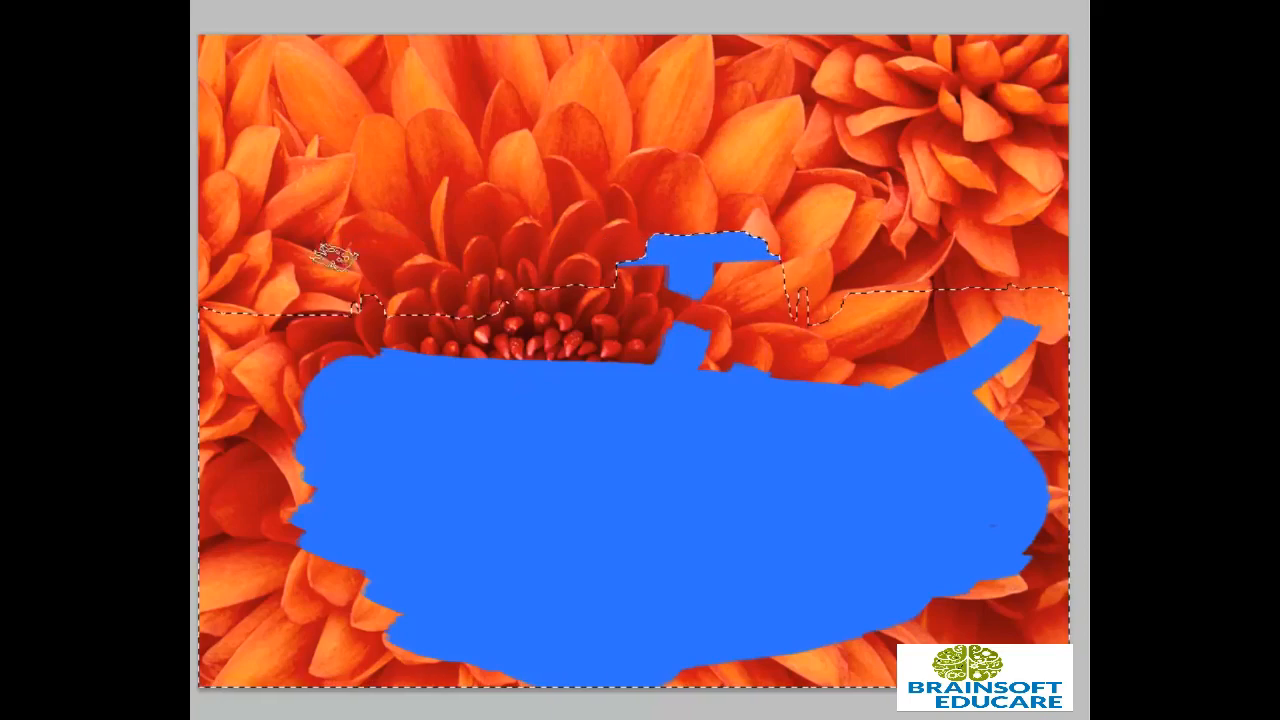
pyautogui.moveTo(1015, 303); pyautogui.dragTo(235, 288)
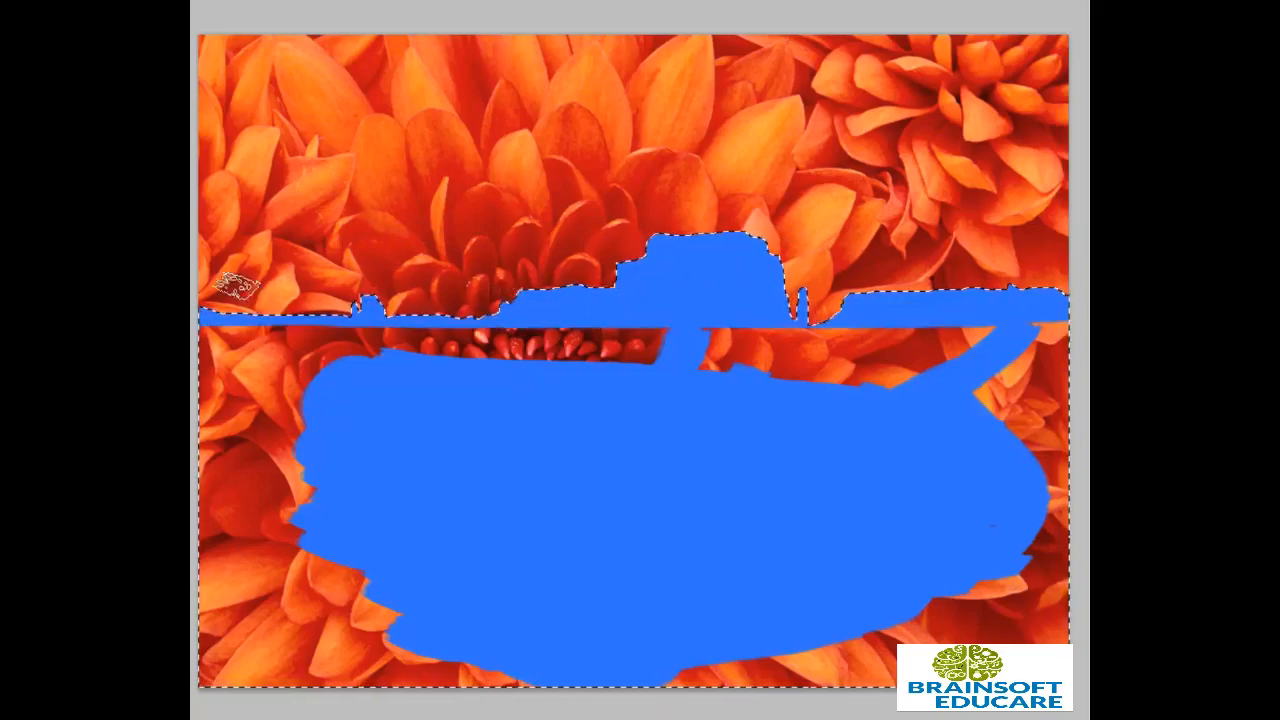
pyautogui.moveTo(305, 310)
pyautogui.mouseDown()
pyautogui.moveTo(686, 365)
pyautogui.moveTo(195, 377)
pyautogui.mouseUp()
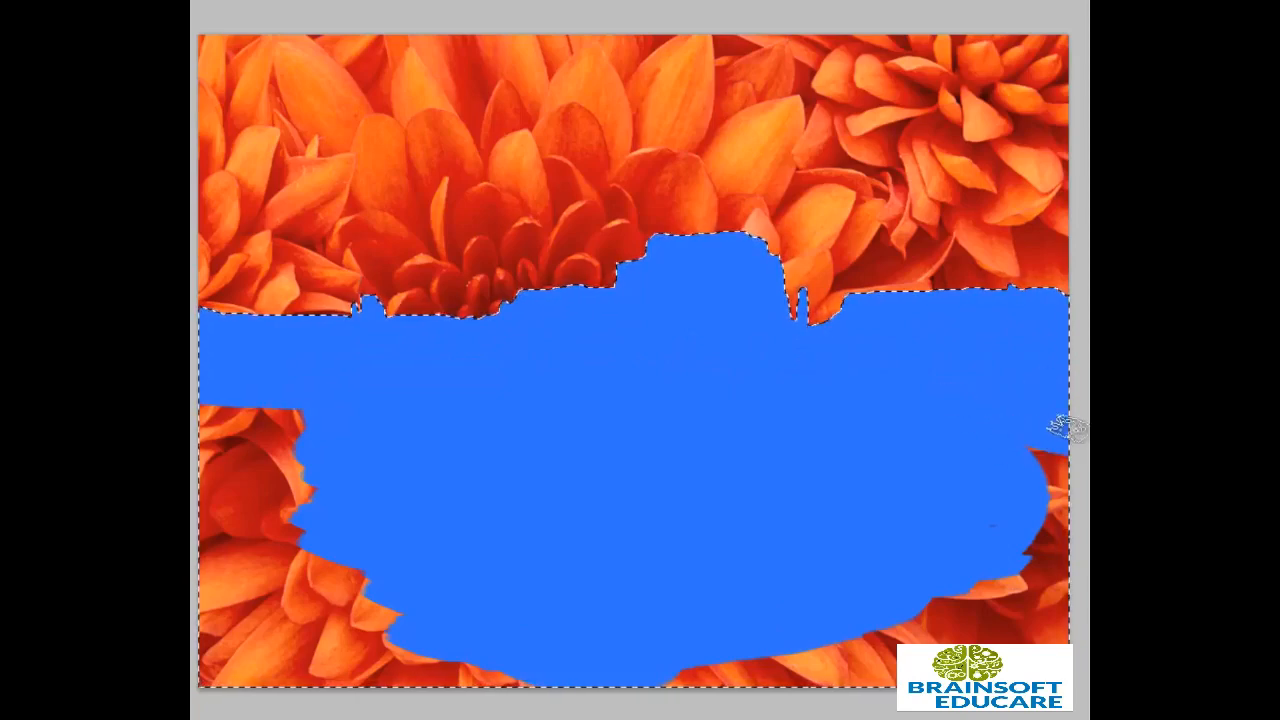
pyautogui.moveTo(1000, 592)
pyautogui.mouseDown()
pyautogui.moveTo(975, 610)
pyautogui.moveTo(986, 614)
pyautogui.moveTo(968, 640)
pyautogui.mouseUp()
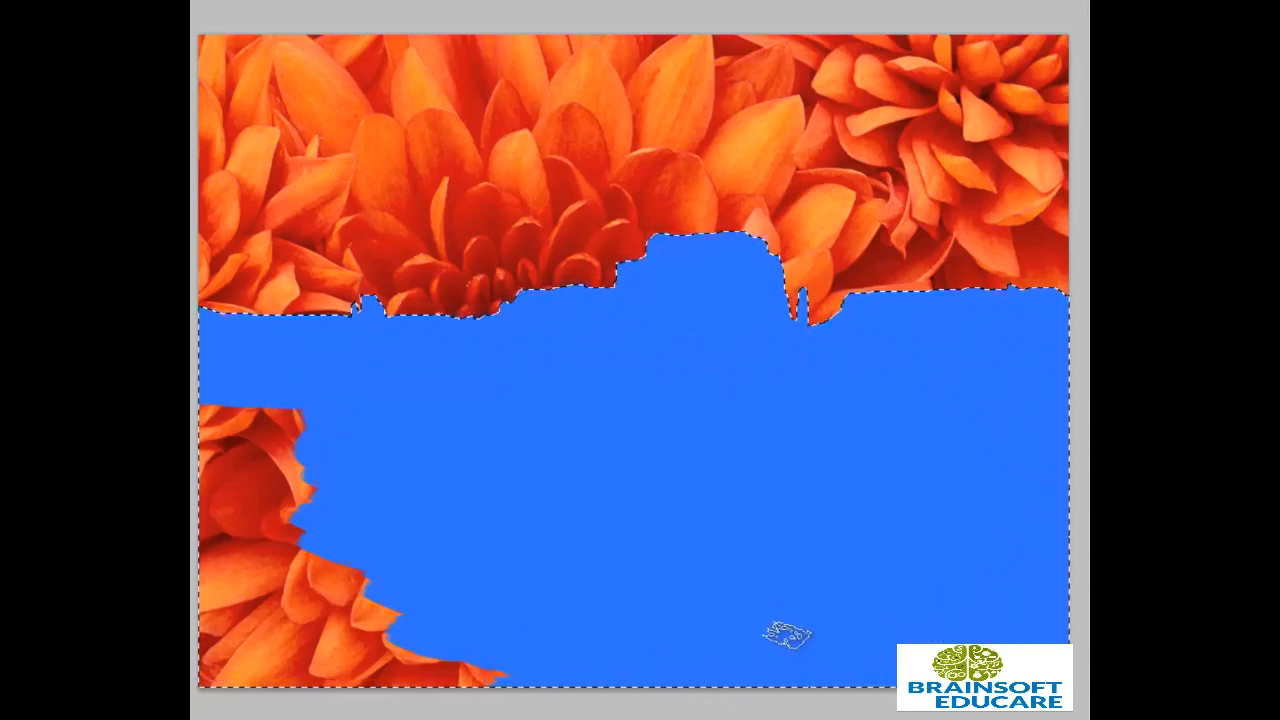
# Enlarge the brush tip, paint the remaining lower-left part of the selection blue, and shrink the tip again
pyautogui.press(']')
pyautogui.press(']')
pyautogui.press(']')
pyautogui.press(']')
pyautogui.press(']')
pyautogui.press(']')
pyautogui.press(']')
pyautogui.press(']')
pyautogui.press(']')
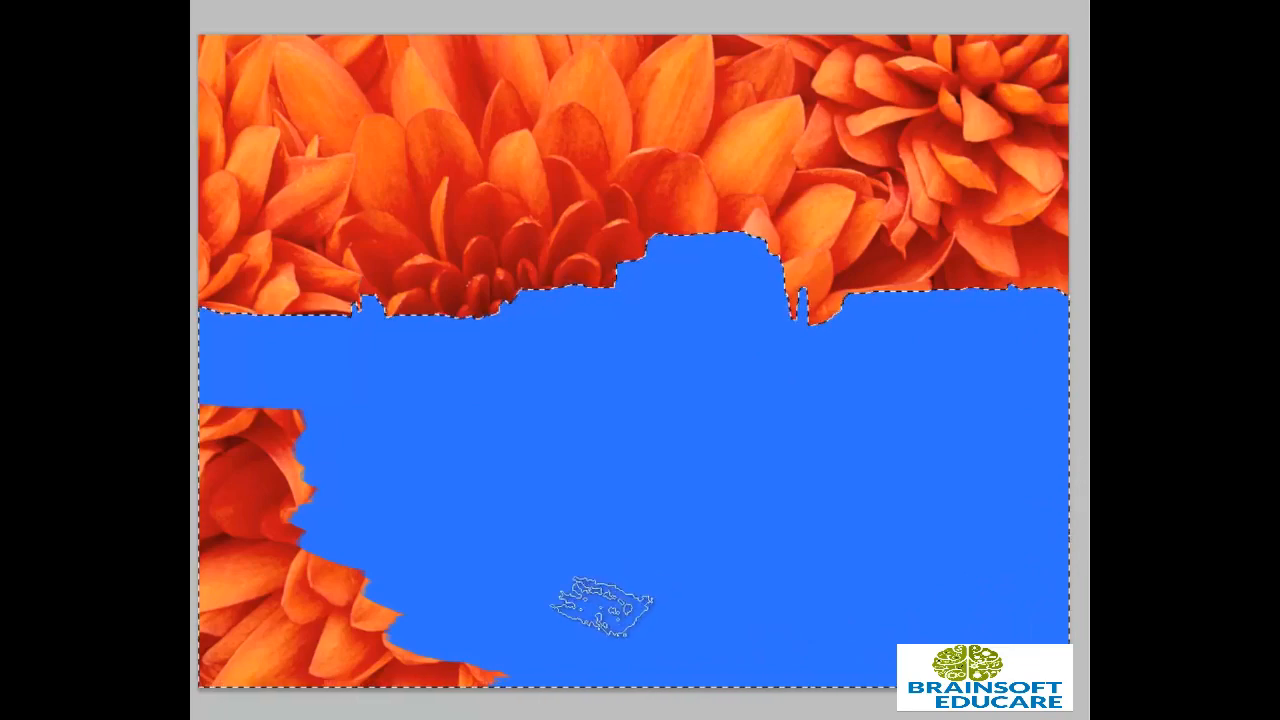
pyautogui.moveTo(335, 640)
pyautogui.mouseDown()
pyautogui.moveTo(270, 612)
pyautogui.moveTo(260, 542)
pyautogui.moveTo(305, 462)
pyautogui.moveTo(275, 437)
pyautogui.moveTo(258, 402)
pyautogui.mouseUp()
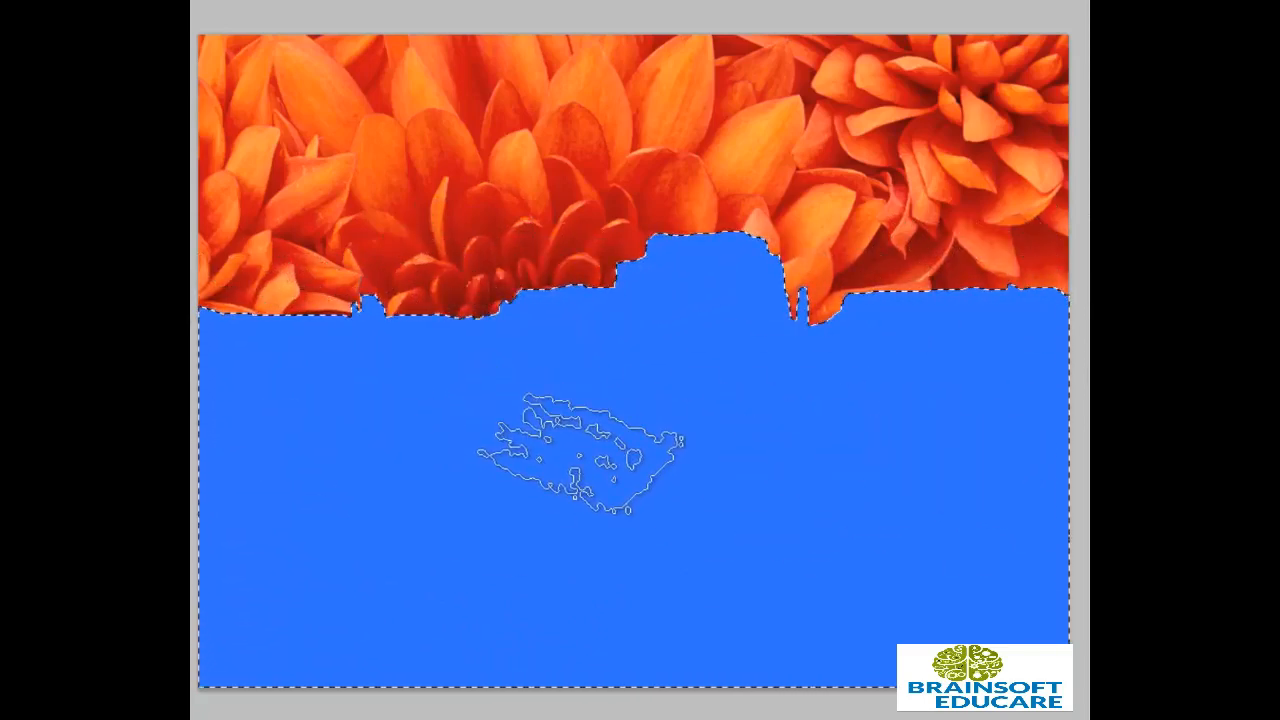
pyautogui.press('[')
pyautogui.press('[')
pyautogui.press('[')
pyautogui.press('[')
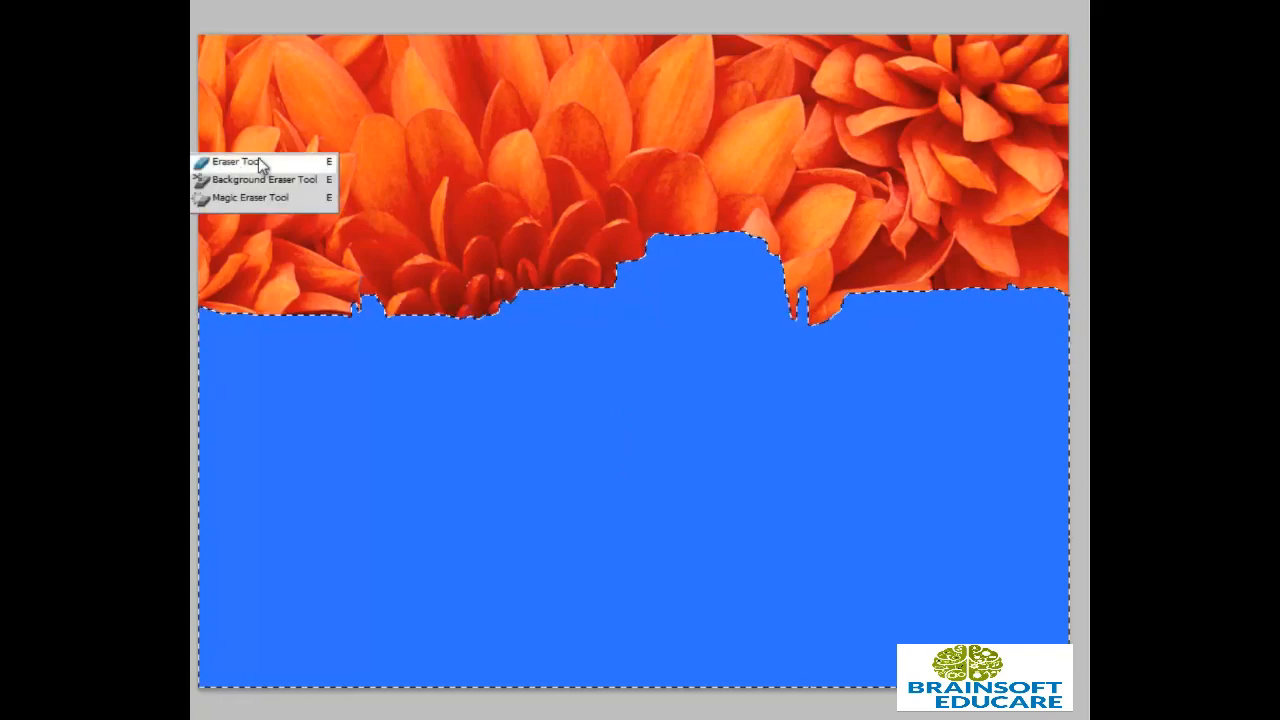
# Switch to the Eraser tool and set it to a hard round tip at 200 px with 100% hardness
pyautogui.click(256, 159)
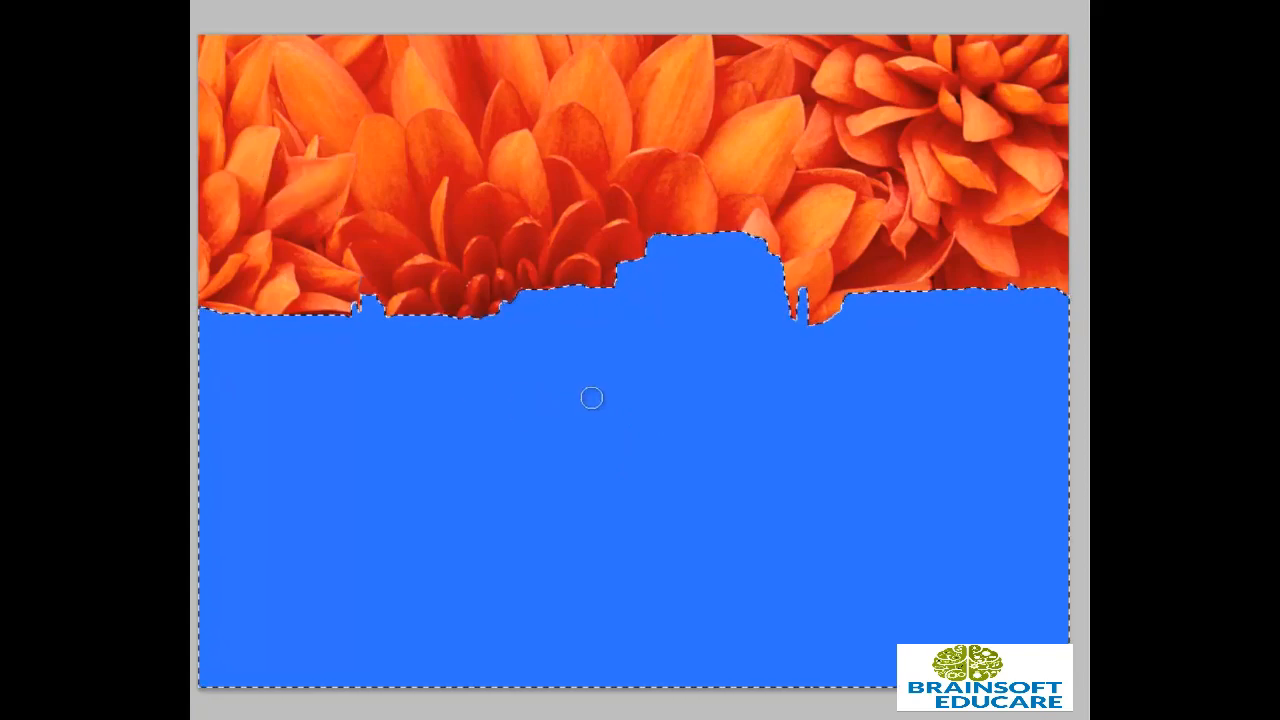
pyautogui.press(']')
pyautogui.press(']')
pyautogui.press(']')
pyautogui.press(']')
pyautogui.press(']')
pyautogui.press(']')
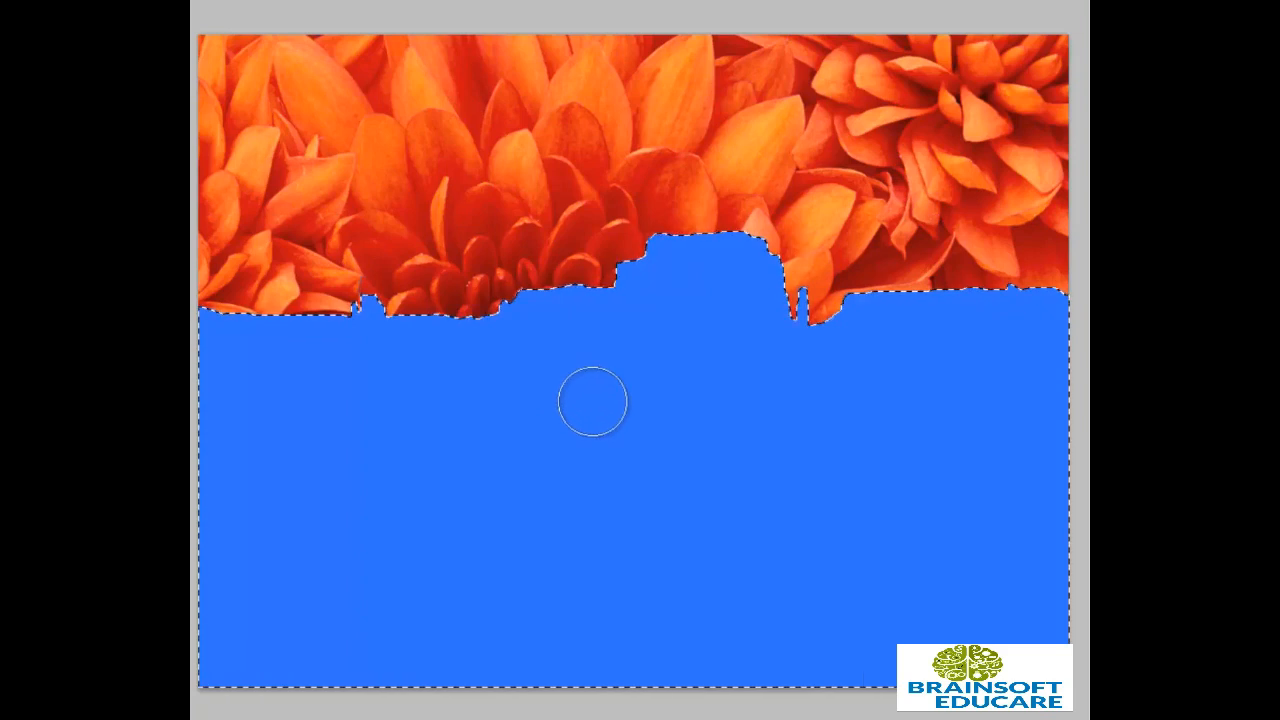
pyautogui.press(']')
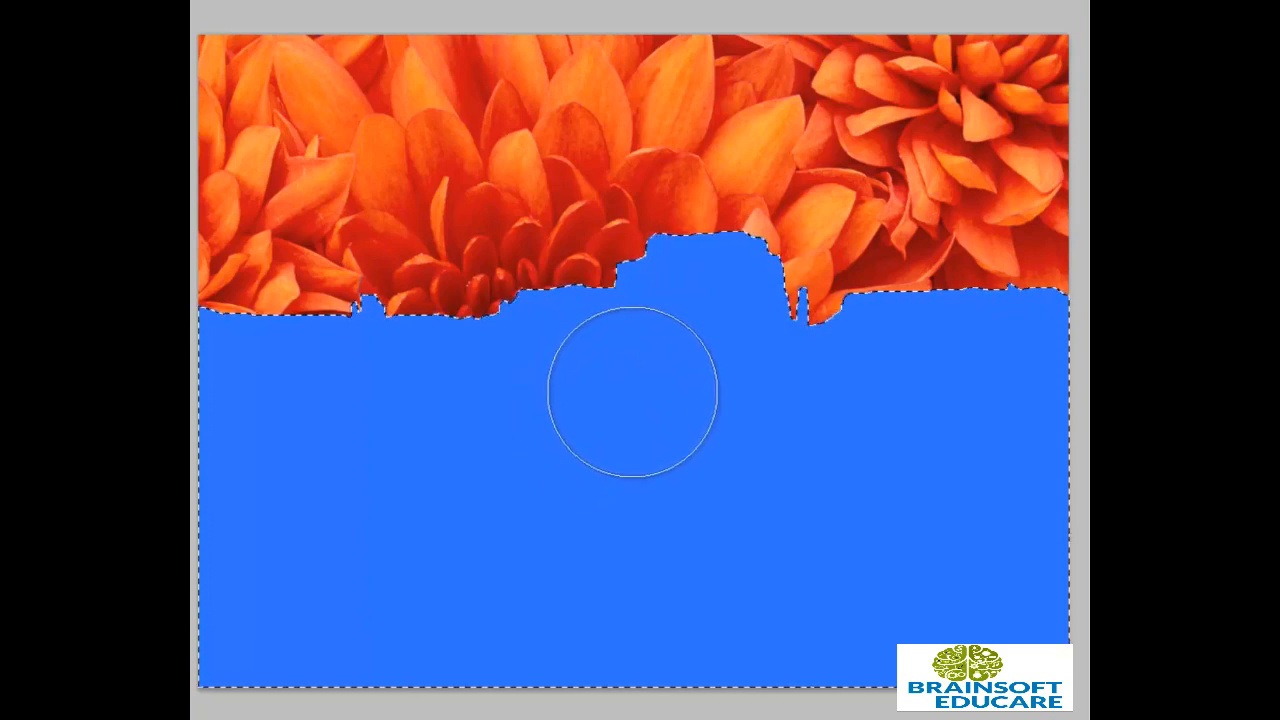
pyautogui.rightClick(616, 414)
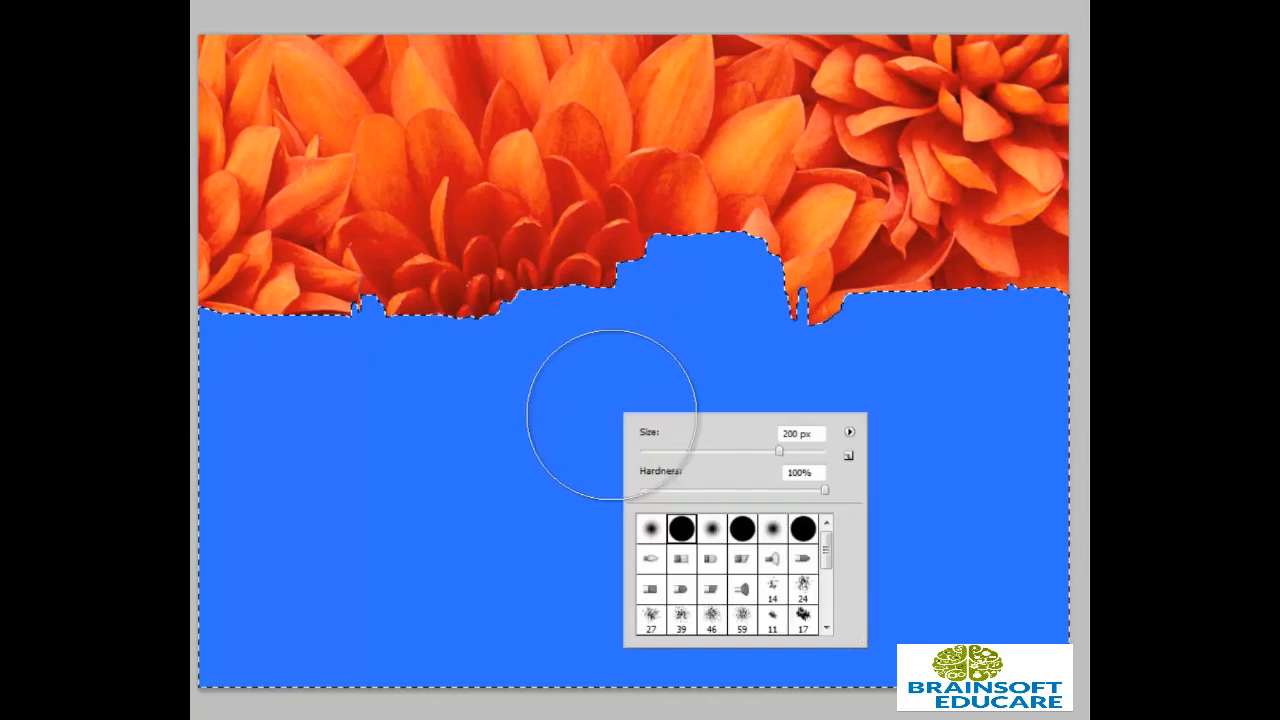
pyautogui.click(680, 530)
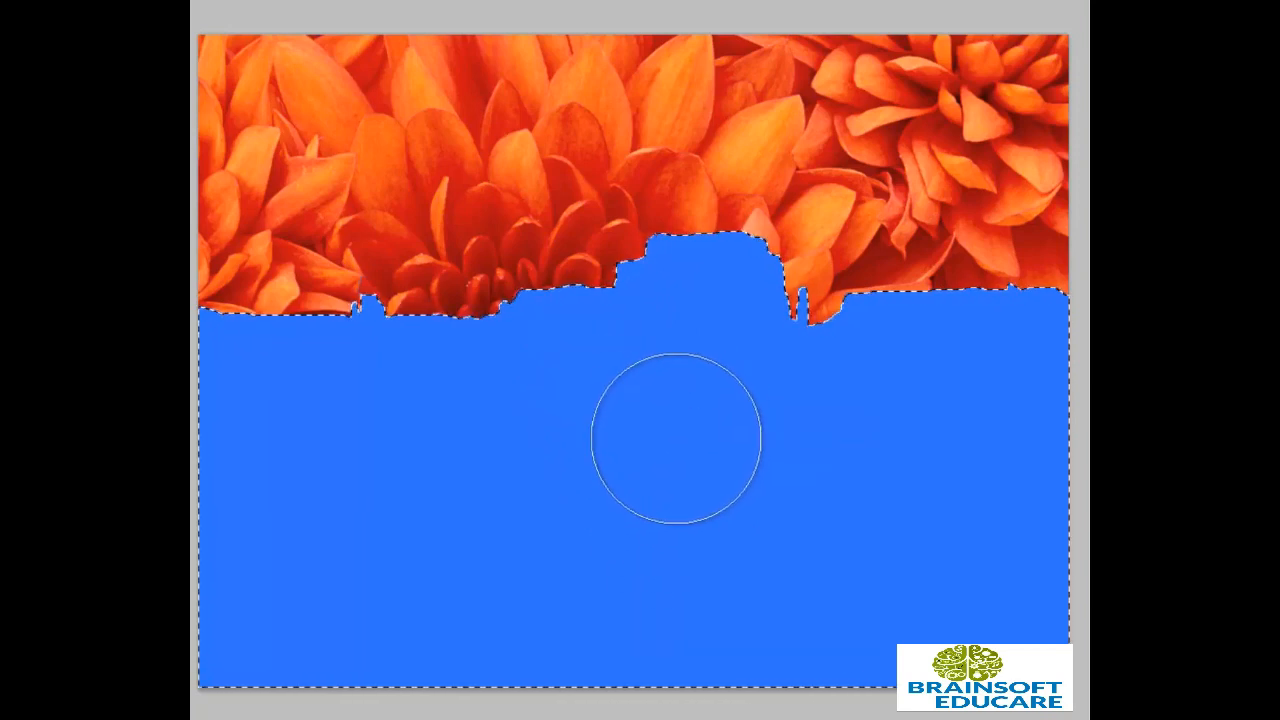
# Erase all the blue inside the selection to reveal the desert landscape beneath, and reduce the eraser size
pyautogui.click(673, 437)
pyautogui.moveTo(673, 437)
pyautogui.mouseDown()
pyautogui.moveTo(479, 449)
pyautogui.moveTo(689, 427)
pyautogui.moveTo(491, 432)
pyautogui.moveTo(571, 395)
pyautogui.moveTo(675, 310)
pyautogui.moveTo(826, 303)
pyautogui.moveTo(888, 337)
pyautogui.moveTo(307, 348)
pyautogui.moveTo(504, 331)
pyautogui.moveTo(164, 362)
pyautogui.moveTo(525, 405)
pyautogui.moveTo(202, 518)
pyautogui.moveTo(531, 513)
pyautogui.moveTo(440, 613)
pyautogui.moveTo(279, 590)
pyautogui.moveTo(829, 645)
pyautogui.moveTo(1033, 550)
pyautogui.moveTo(780, 568)
pyautogui.moveTo(1047, 441)
pyautogui.moveTo(674, 413)
pyautogui.mouseUp()
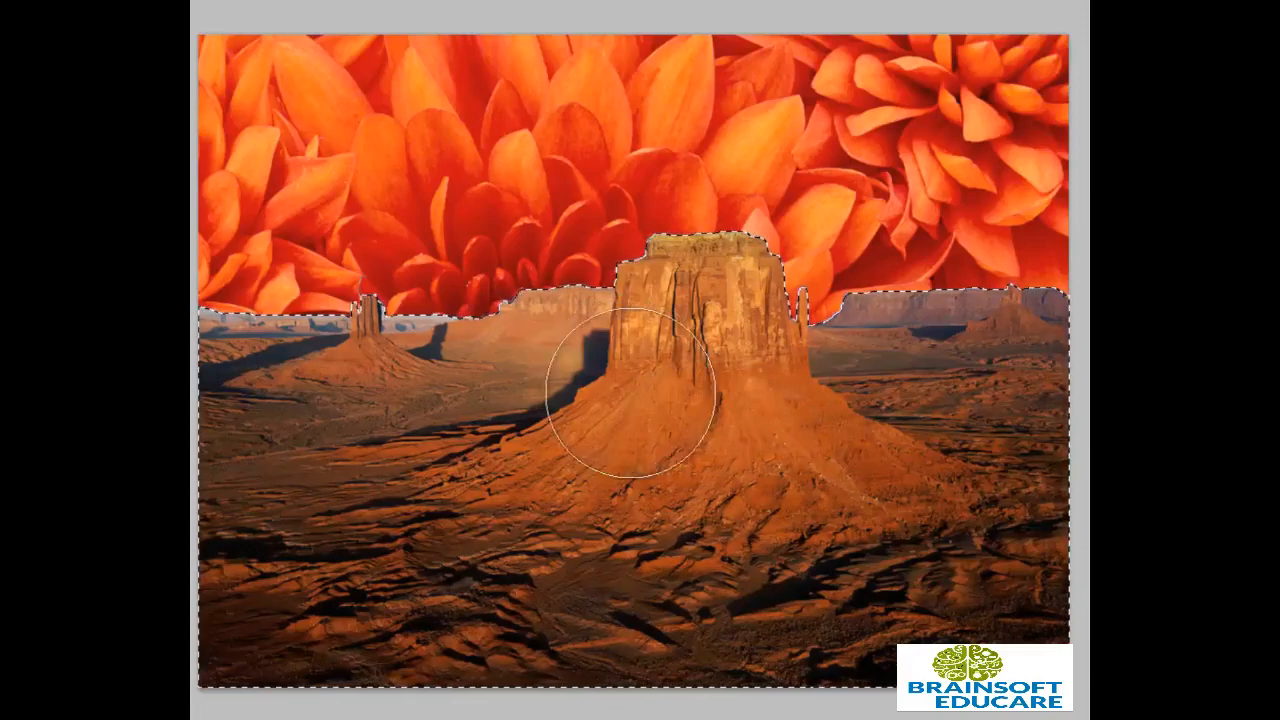
pyautogui.press('[')
pyautogui.press('[')
pyautogui.press('[')
pyautogui.press('[')
pyautogui.press('[')
pyautogui.press('[')
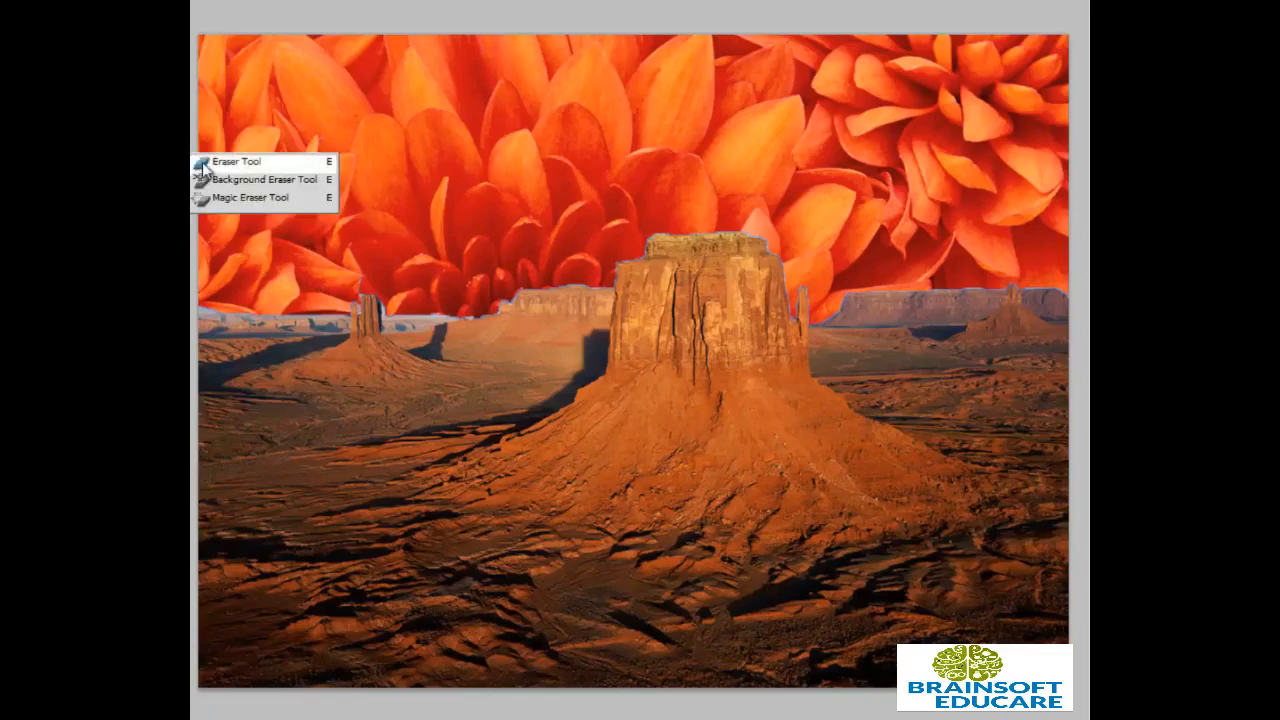
# Choose a soft round eraser tip, enlarge it, and erase along the flower layer's lower edge to fade it around the rock and horizon
pyautogui.rightClick(620, 380)
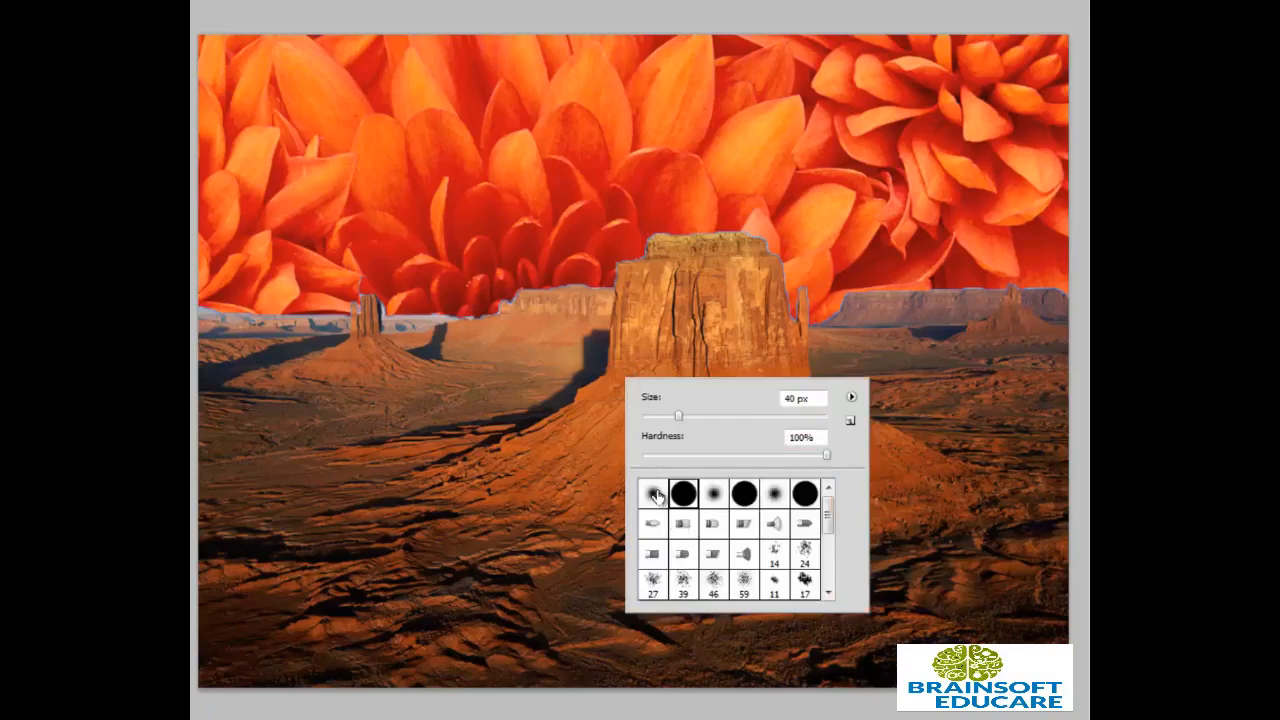
pyautogui.doubleClick(655, 495)
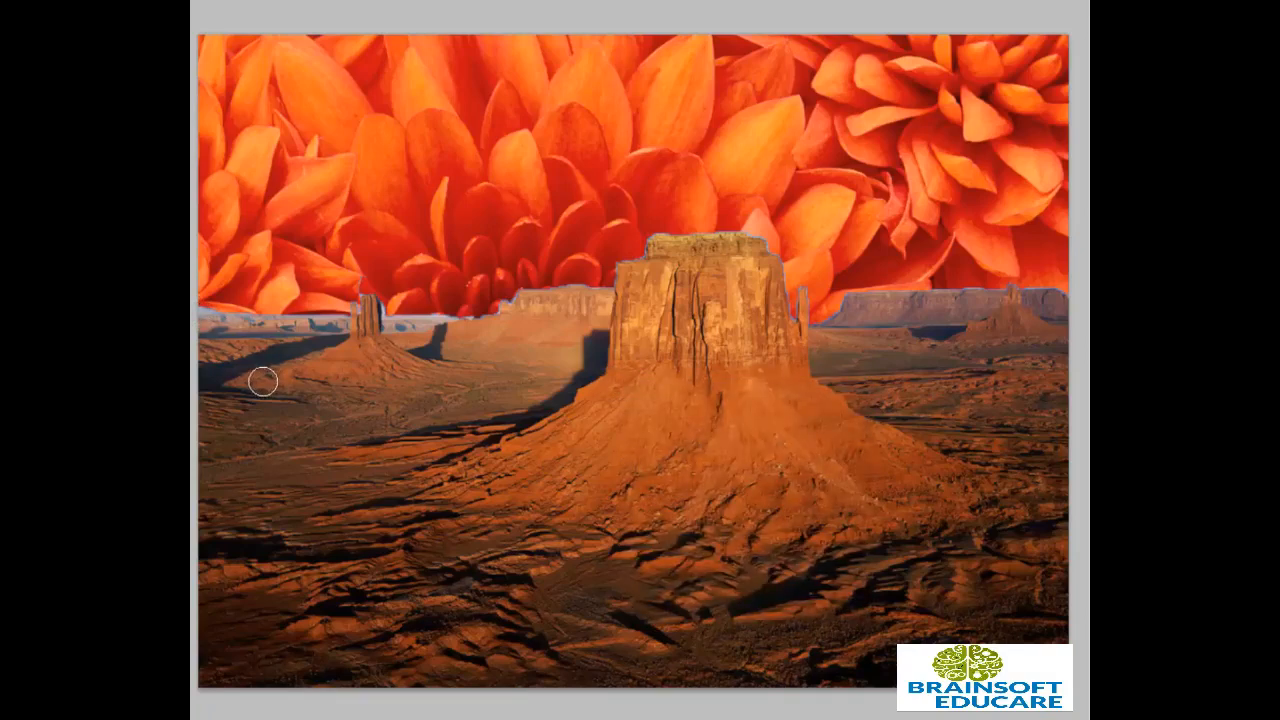
pyautogui.press(']')
pyautogui.press(']')
pyautogui.press(']')
pyautogui.press(']')
pyautogui.press(']')
pyautogui.press(']')
pyautogui.press(']')
pyautogui.moveTo(202, 358)
pyautogui.mouseDown()
pyautogui.moveTo(450, 371)
pyautogui.moveTo(560, 358)
pyautogui.moveTo(602, 331)
pyautogui.moveTo(583, 336)
pyautogui.moveTo(660, 319)
pyautogui.moveTo(616, 306)
pyautogui.moveTo(667, 280)
pyautogui.moveTo(838, 336)
pyautogui.moveTo(1076, 333)
pyautogui.moveTo(937, 344)
pyautogui.moveTo(562, 325)
pyautogui.moveTo(314, 360)
pyautogui.moveTo(216, 358)
pyautogui.moveTo(446, 370)
pyautogui.moveTo(411, 362)
pyautogui.moveTo(319, 371)
pyautogui.moveTo(651, 434)
pyautogui.mouseUp()
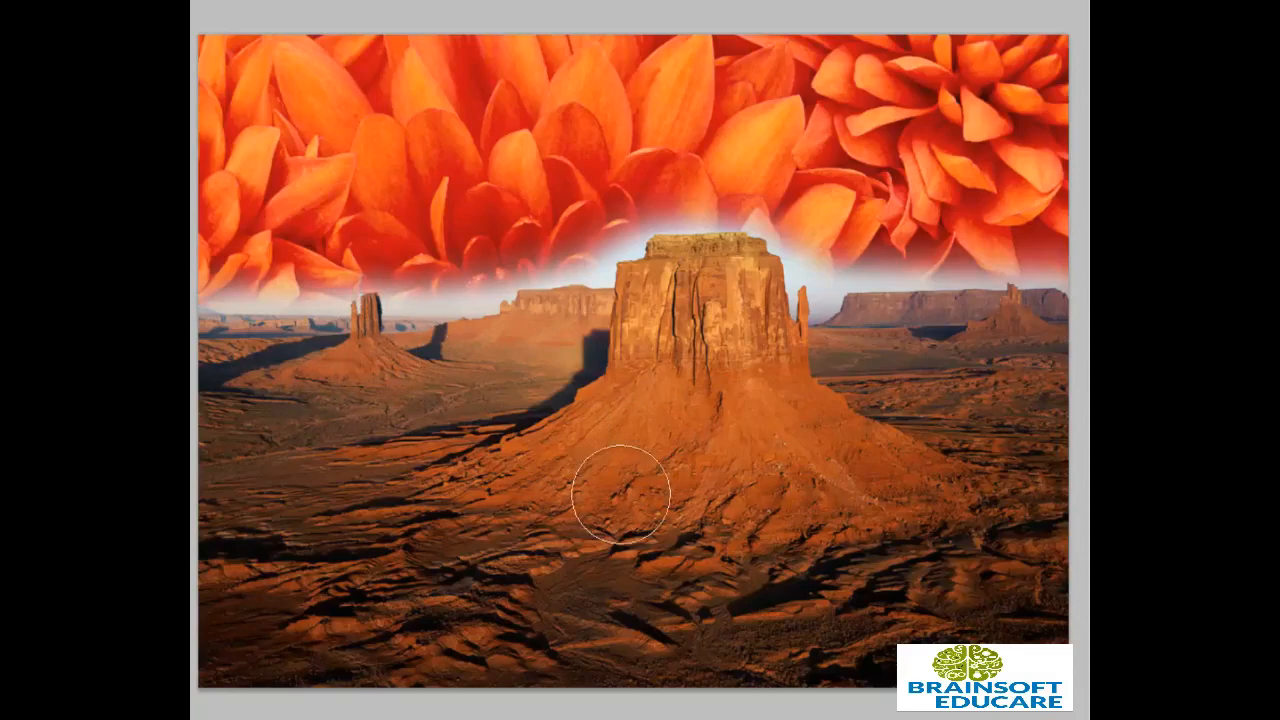
# Reduce the soft eraser's brush size in several increments
pyautogui.press('[')
pyautogui.press('[')
pyautogui.press('[')
pyautogui.press('[')
pyautogui.press('[')
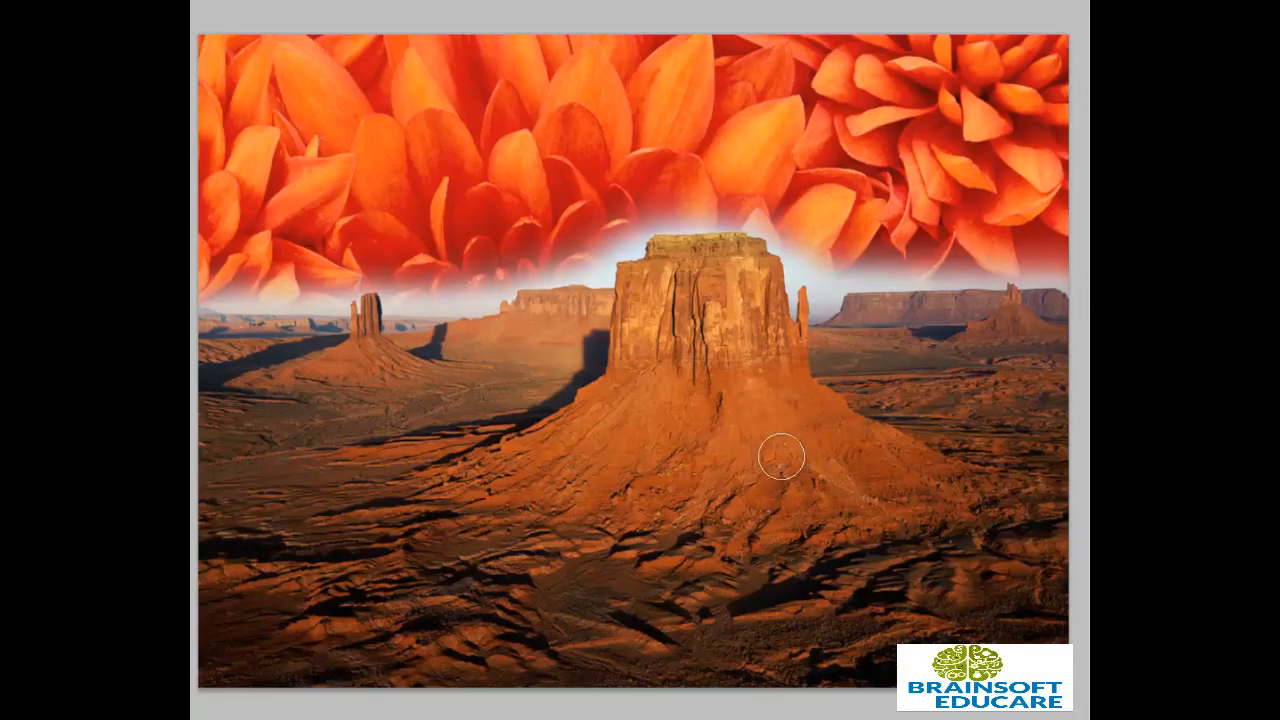
pyautogui.press('[')
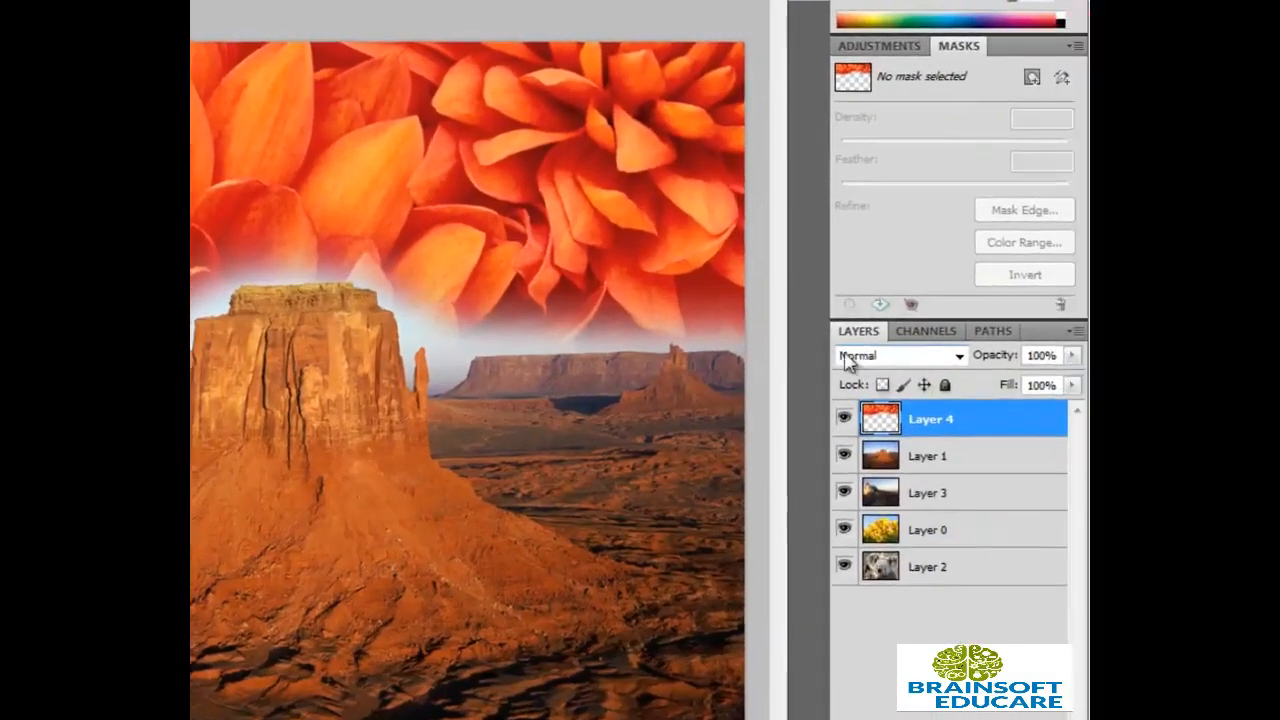
# Set Layer 4's blend mode to Lighten and lower its opacity
pyautogui.click(927, 358)
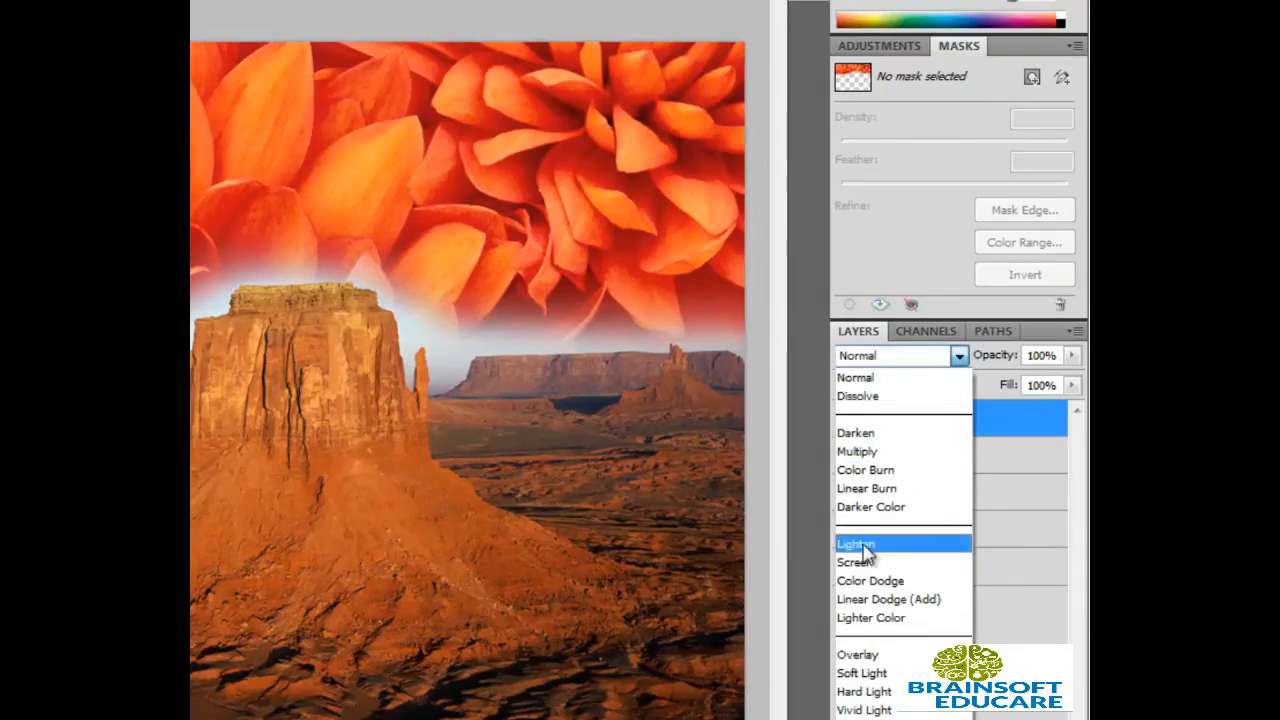
pyautogui.click(860, 538)
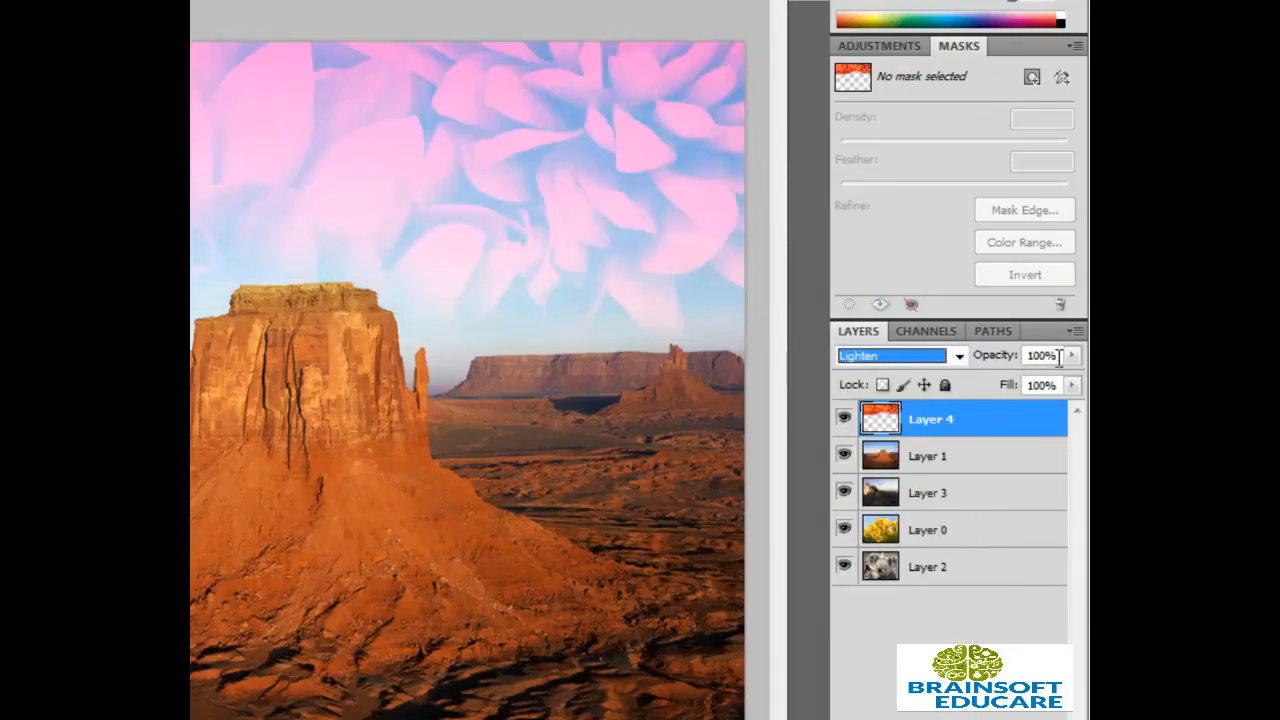
pyautogui.moveTo(995, 362); pyautogui.dragTo(963, 358)
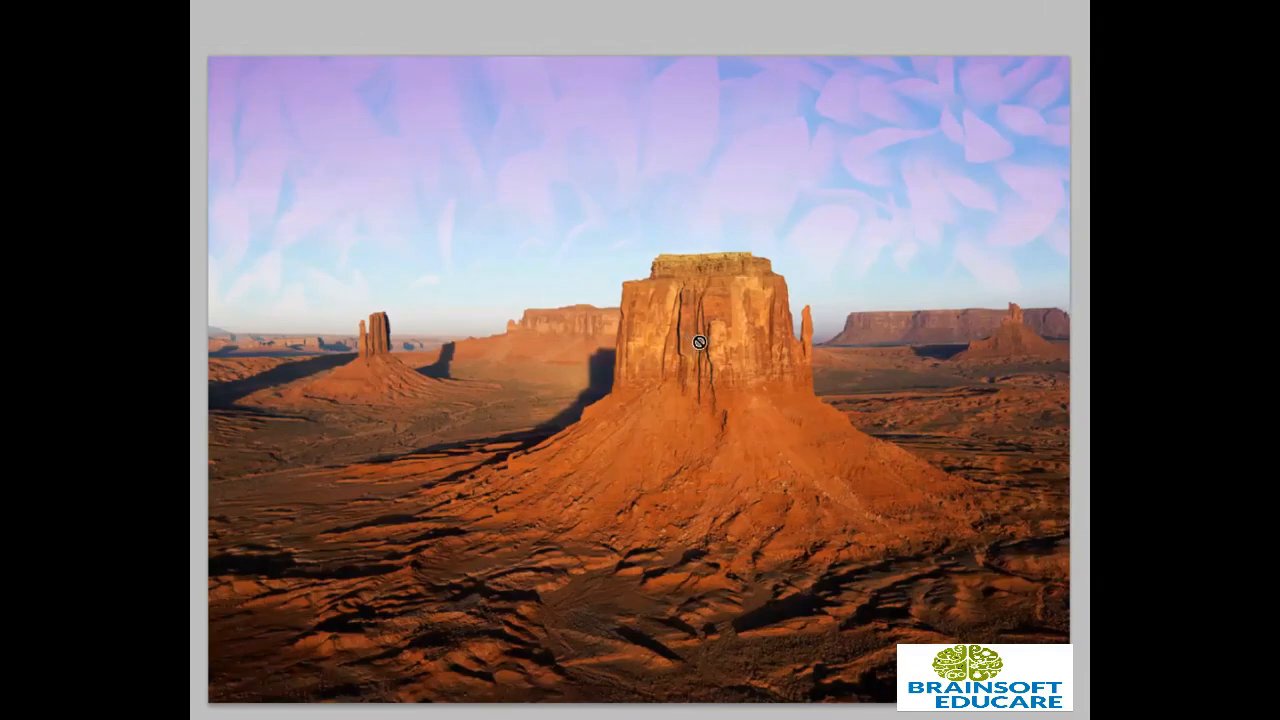
pyautogui.scroll(5, 859, 163)
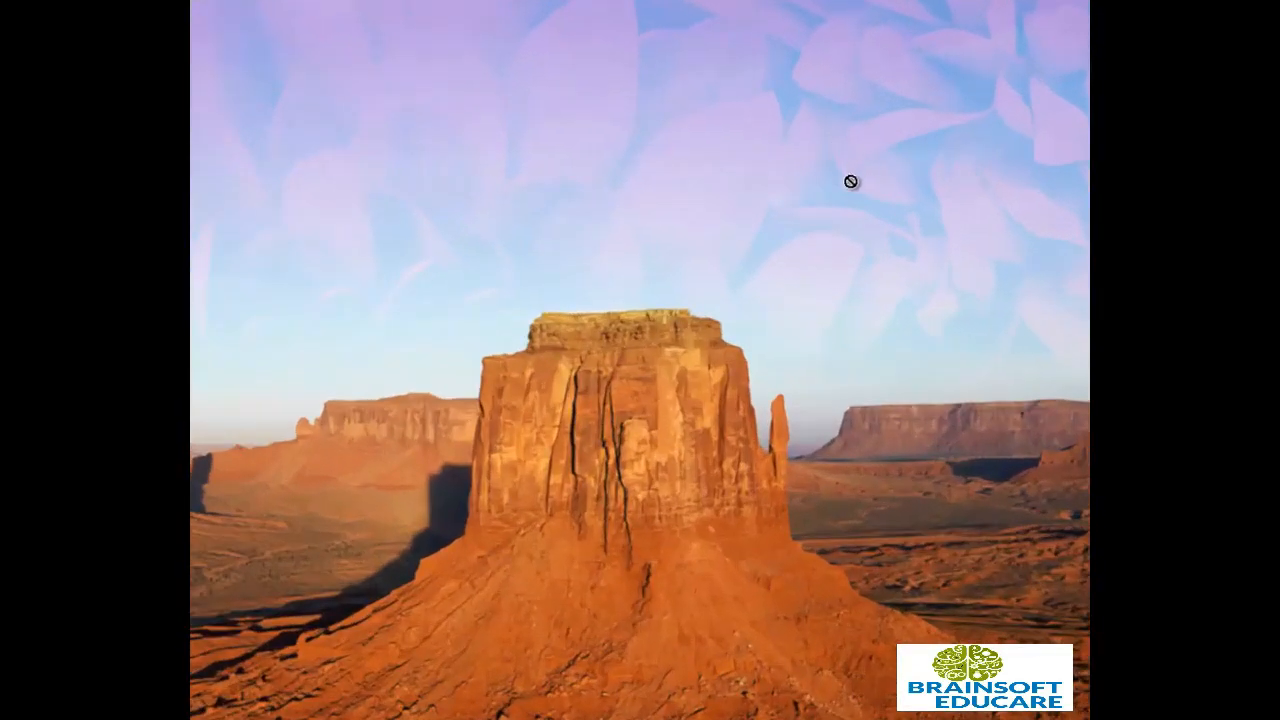
pyautogui.hscroll(4, 640, 360)
pyautogui.hscroll(-3, 640, 360)
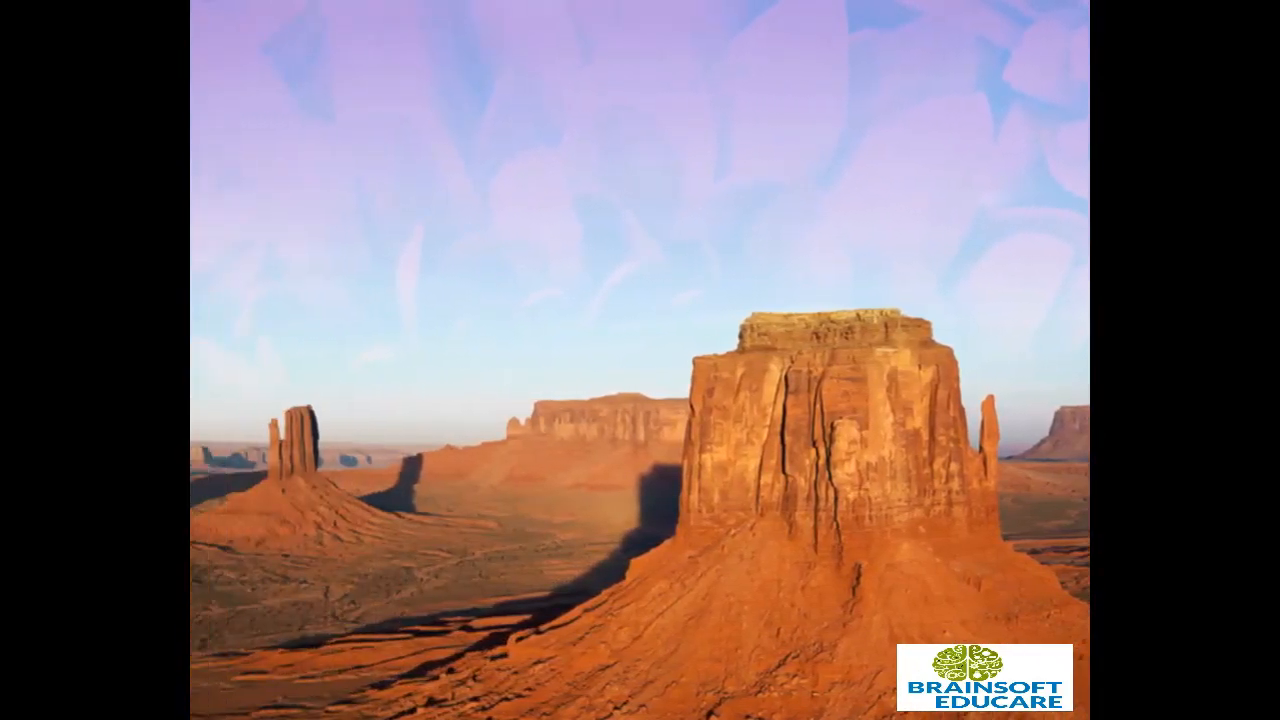
pyautogui.hscroll(3, 707, 430)
pyautogui.scroll(-5, 707, 430)
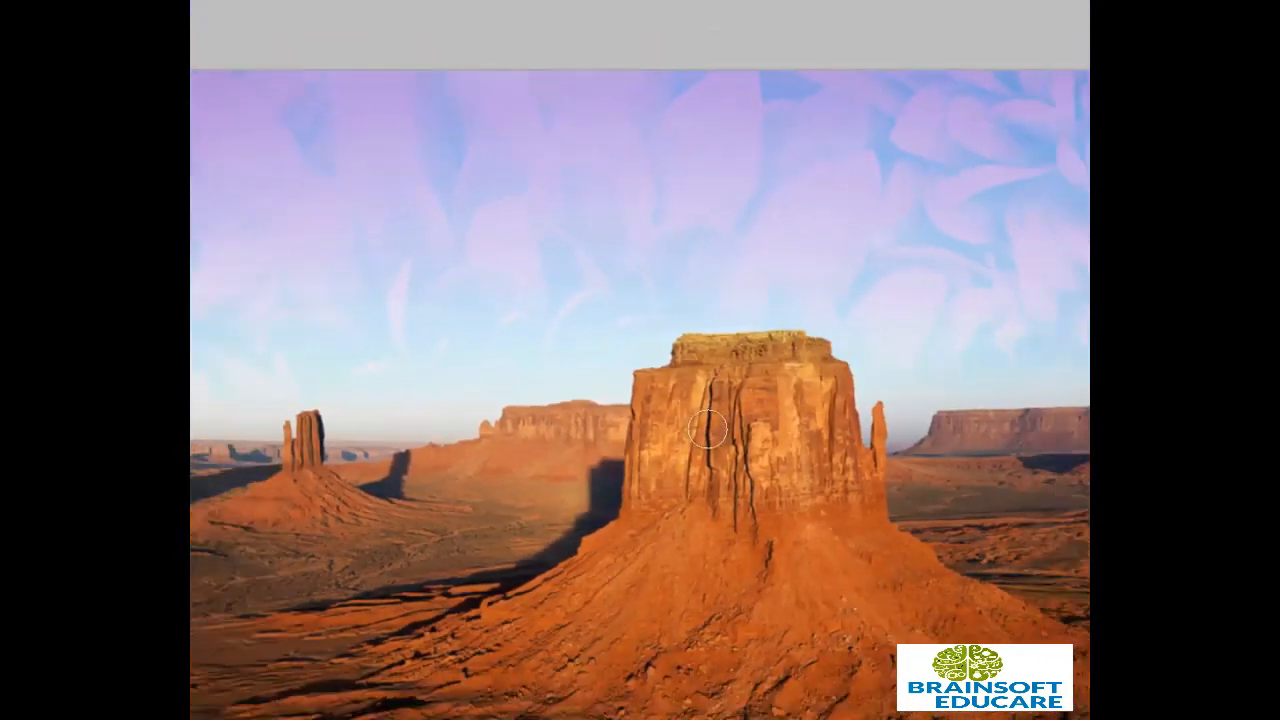